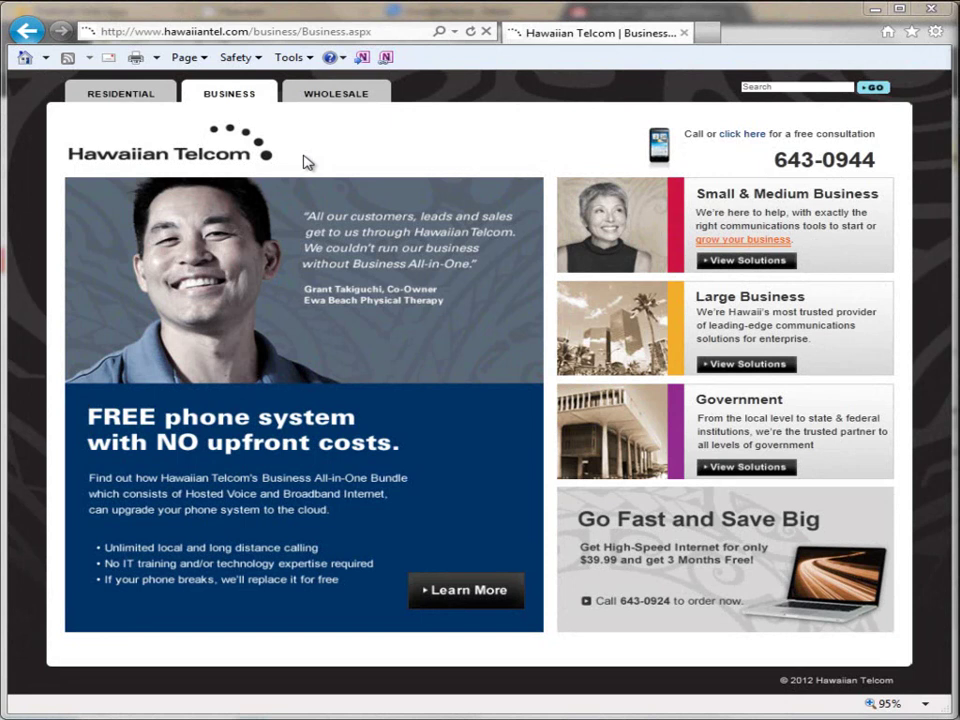
Load bvoip.hawaiiantel.com in Internet Explorer, dropping the autocompleted ending from the address.
{"action": "left_click", "coordinate": [177, 33]}
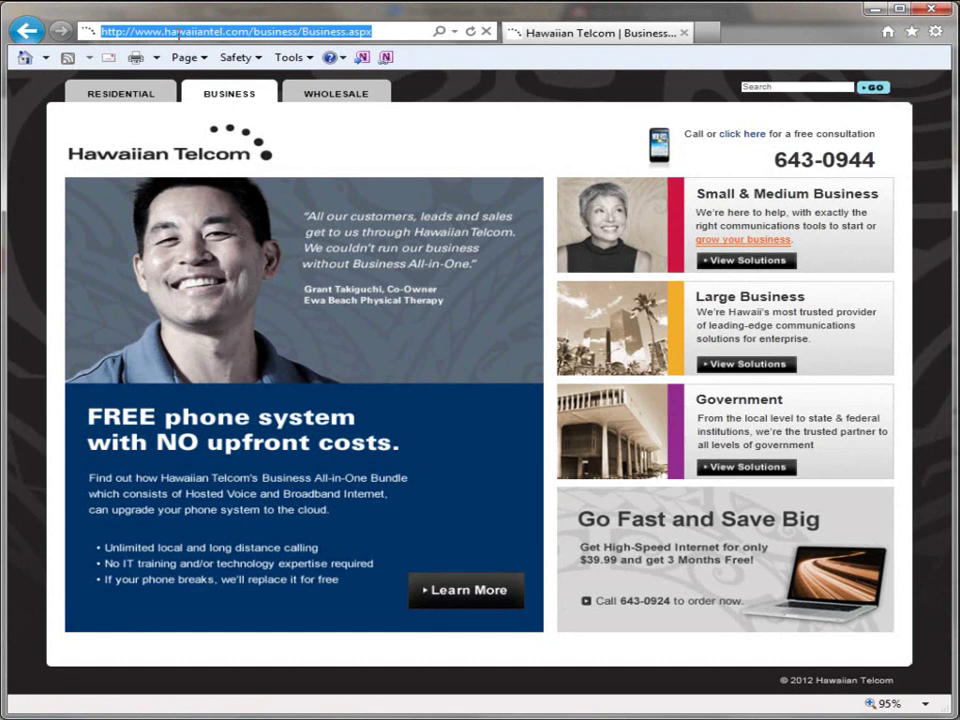
{"action": "type", "text": "bv"}
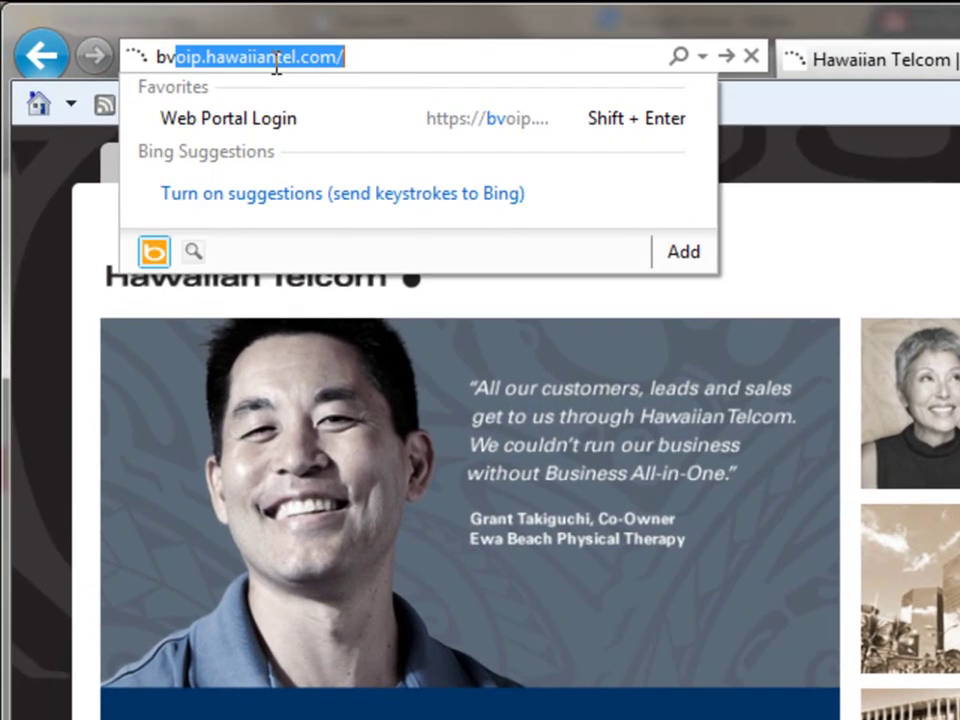
{"action": "type", "text": "oip"}
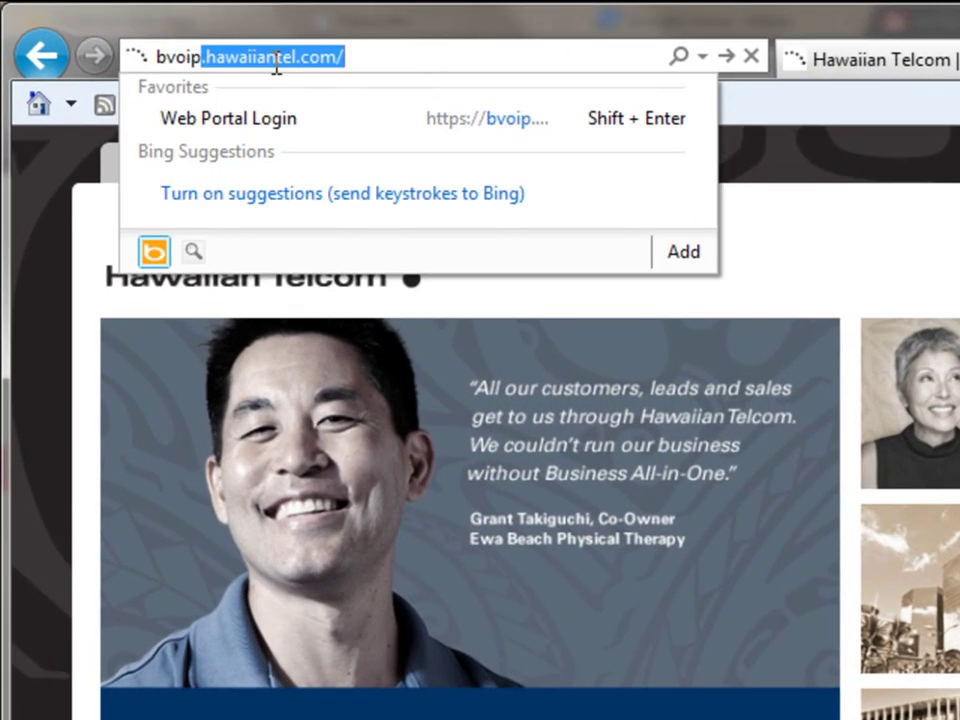
{"action": "type", "text": ".hawa"}
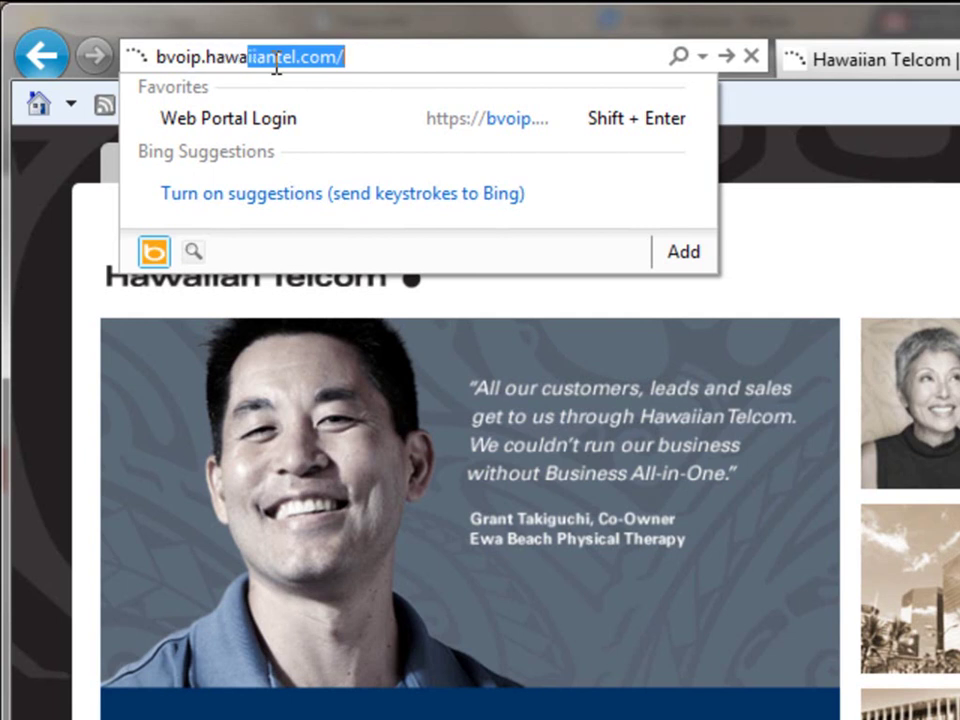
{"action": "type", "text": "iiantel.com"}
{"action": "key", "text": "Delete"}
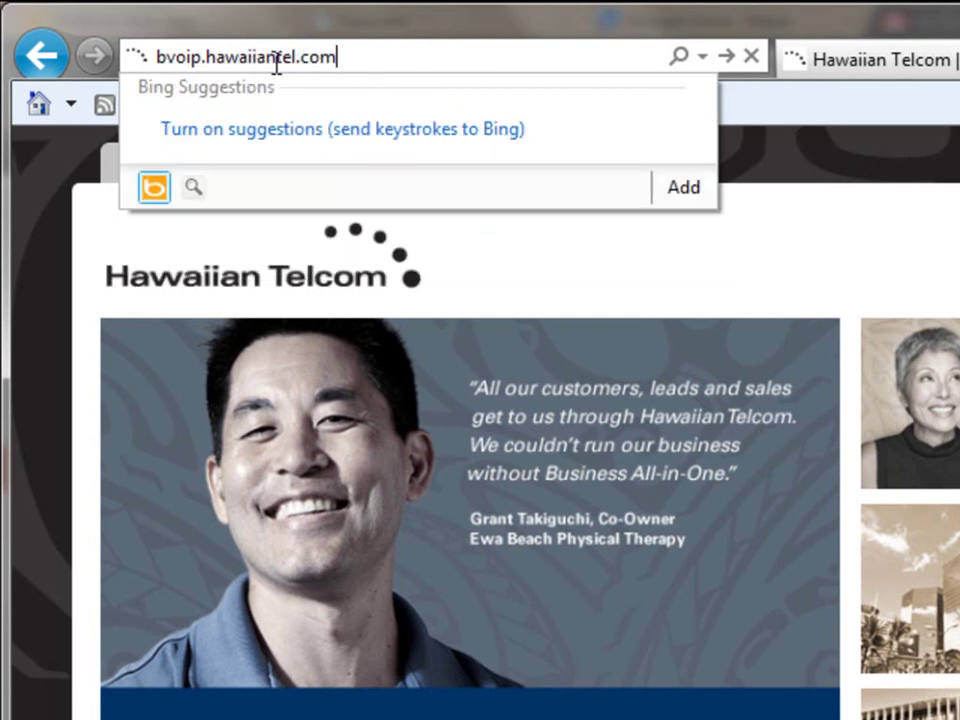
{"action": "key", "text": "Return"}
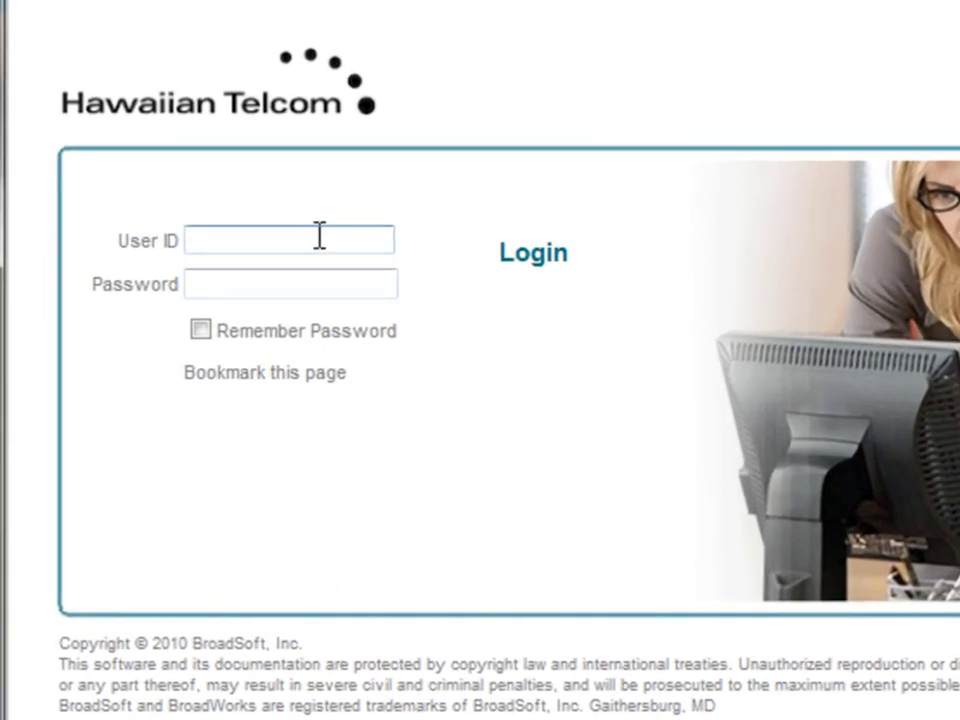
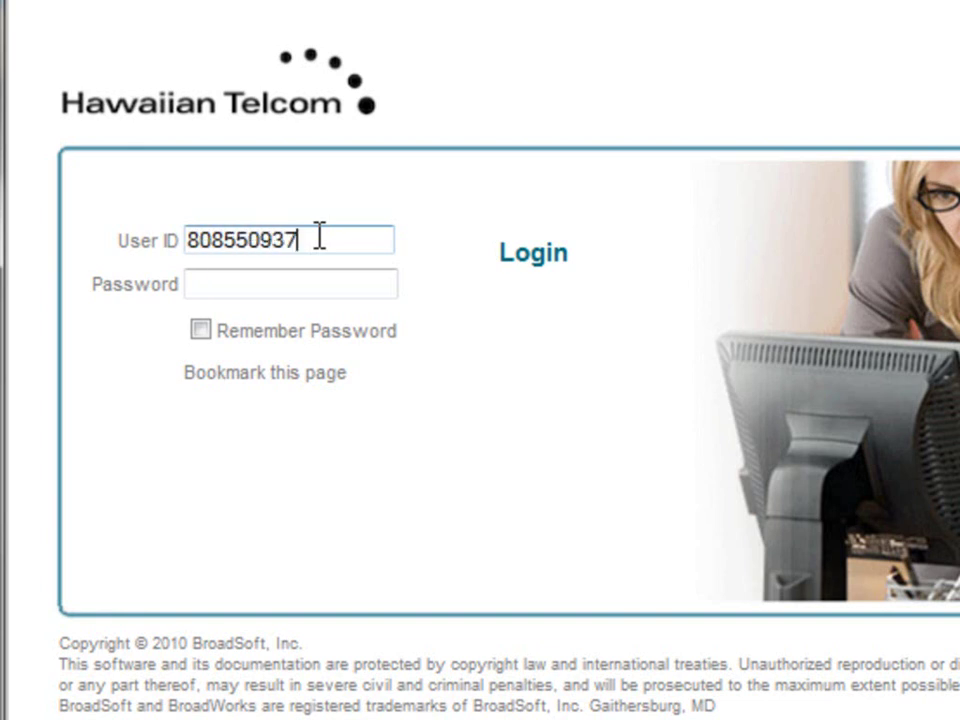
Enter the account's phone number as User ID and the account password on the sign-in form.
{"action": "key", "text": "Tab"}
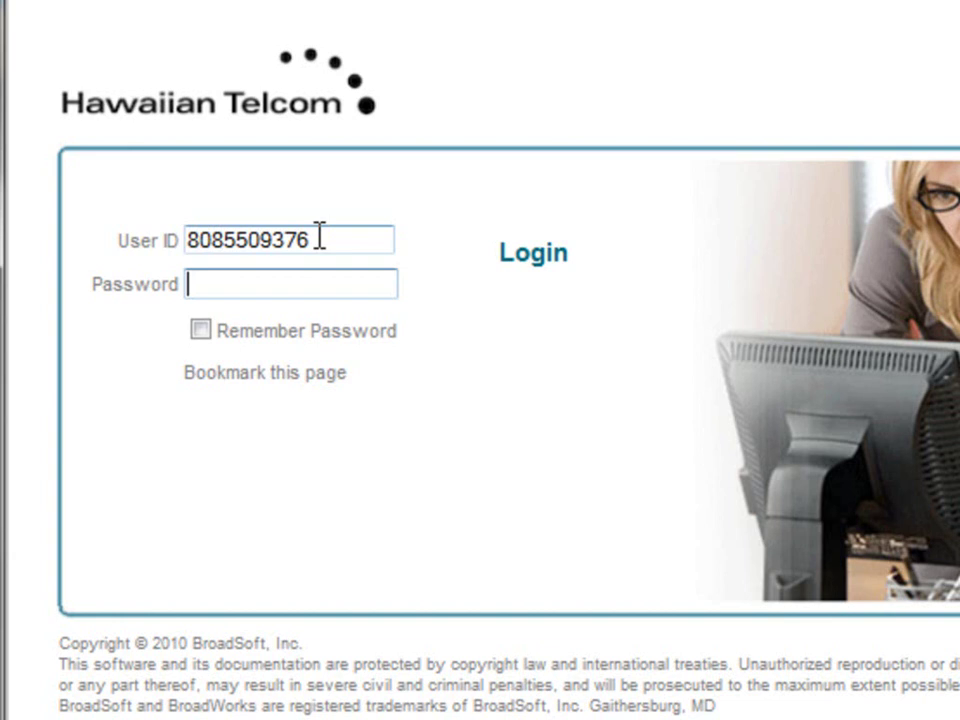
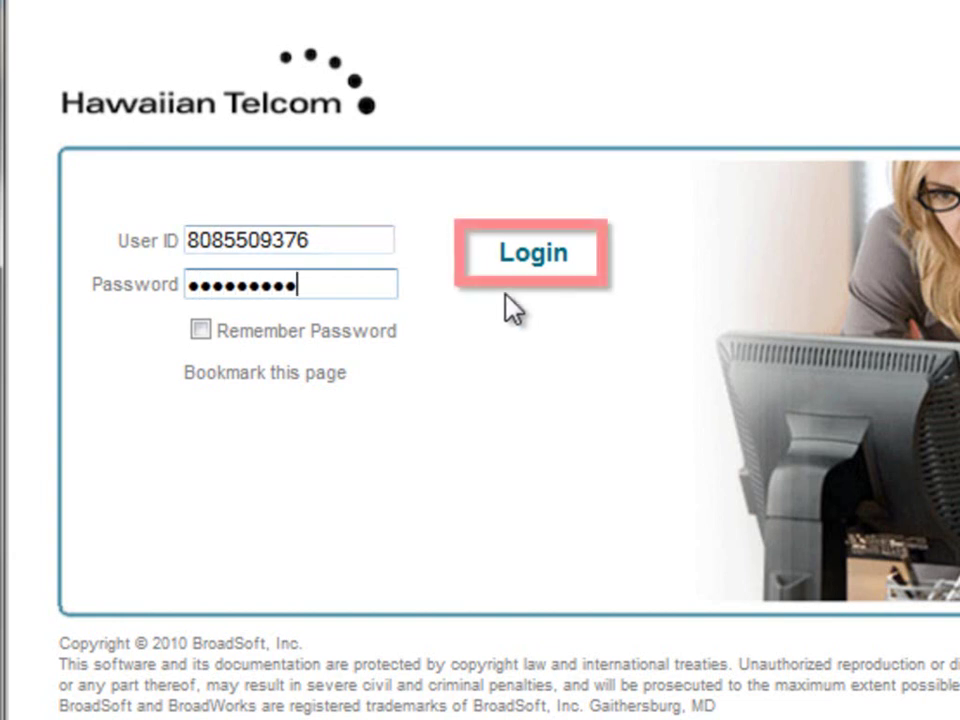
Log in, then enter the current password and a new password twice on the Password Change form.
{"action": "left_click", "coordinate": [529, 264]}
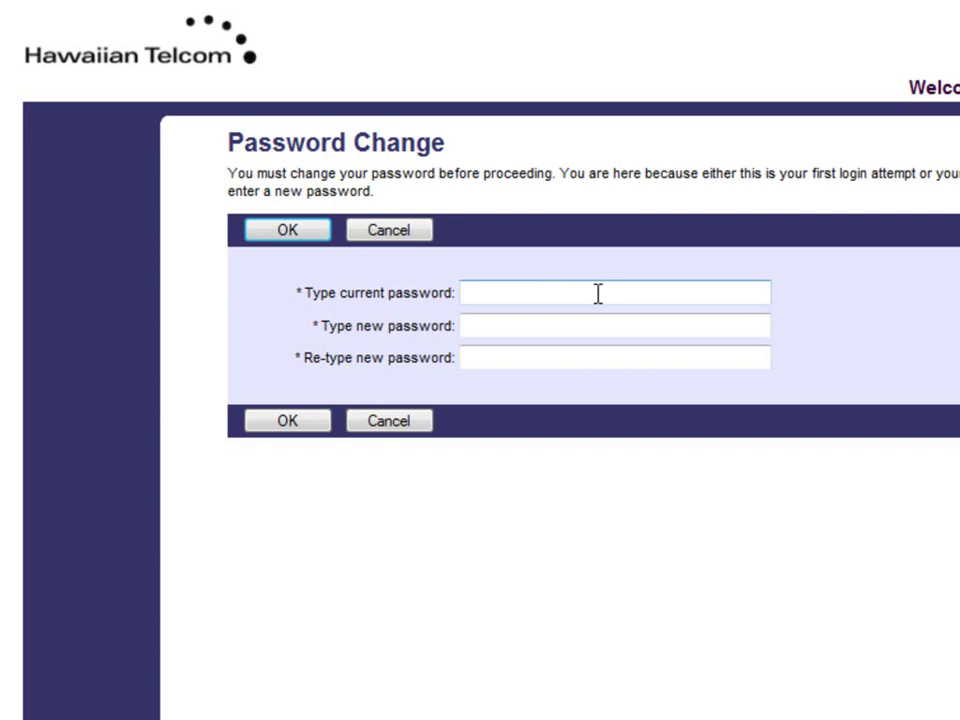
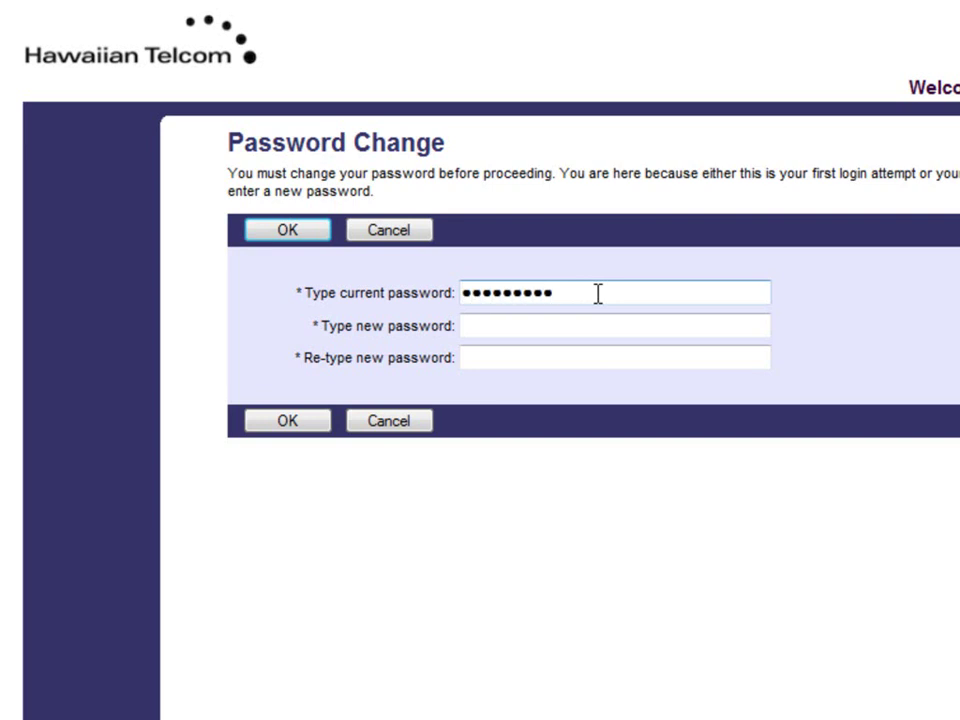
{"action": "key", "text": "Tab"}
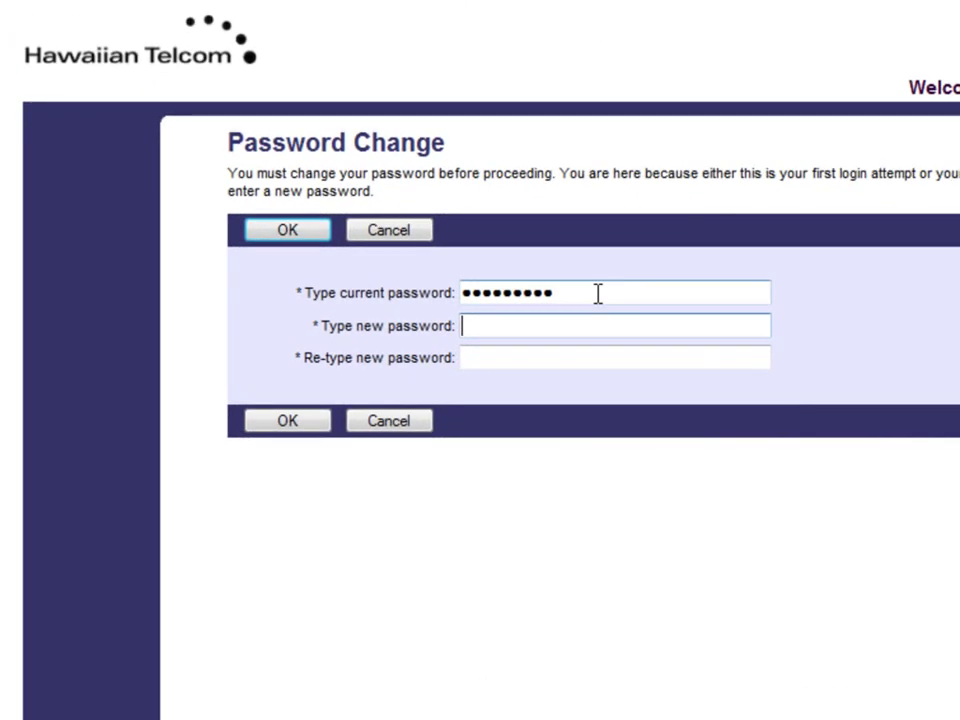
{"action": "type", "text": "••••"}
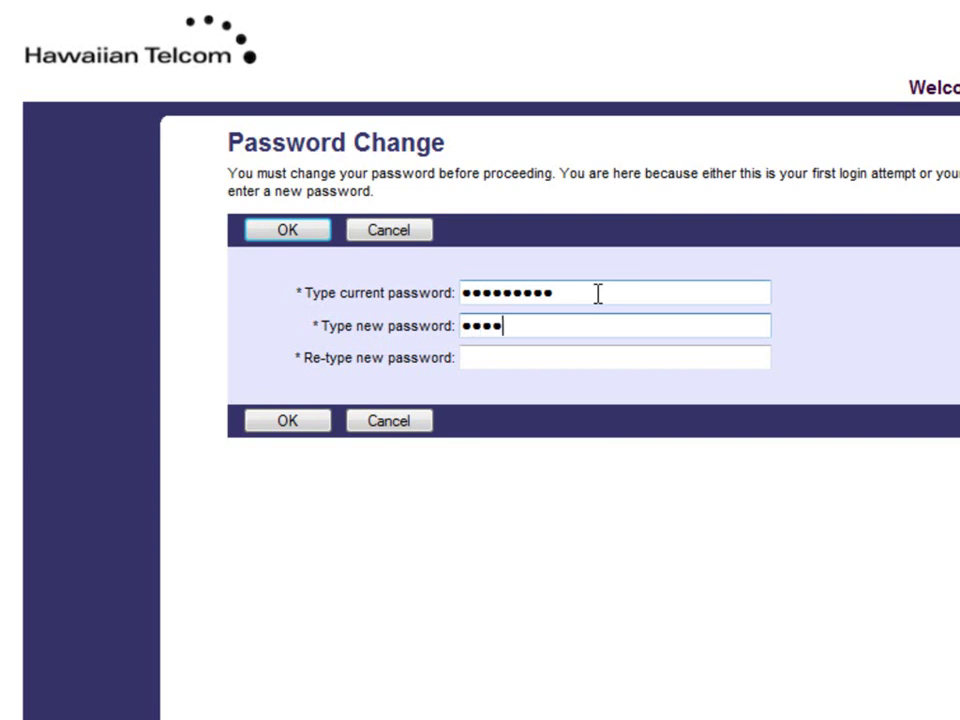
{"action": "type", "text": "••••"}
{"action": "type", "text": "•"}
{"action": "key", "text": "Tab"}
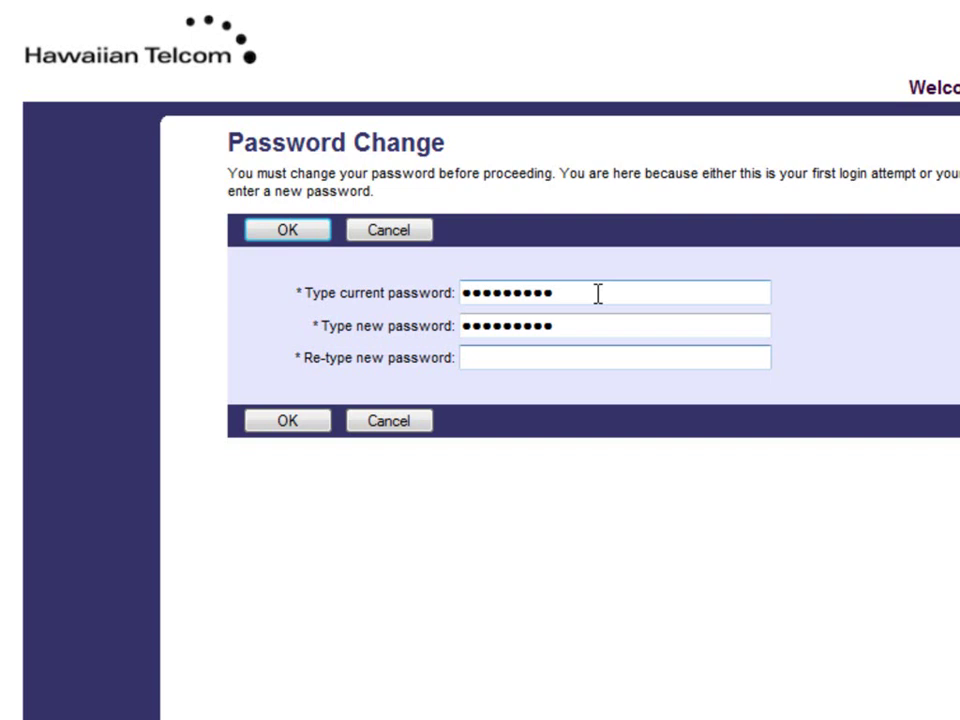
{"action": "type", "text": "•••"}
{"action": "type", "text": "•••••"}
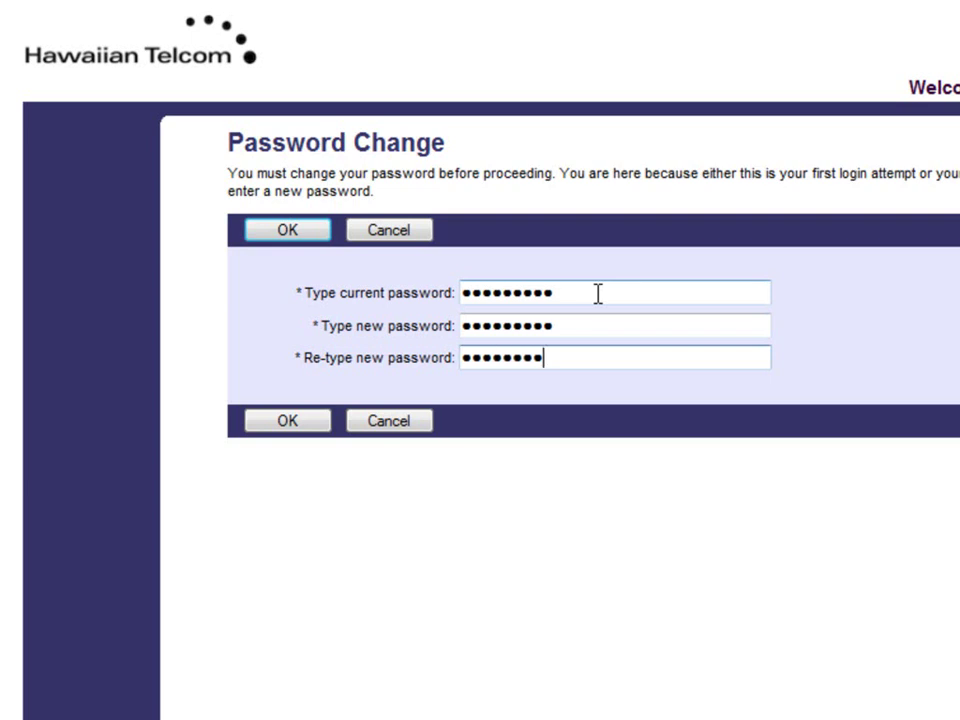
{"action": "type", "text": "•"}
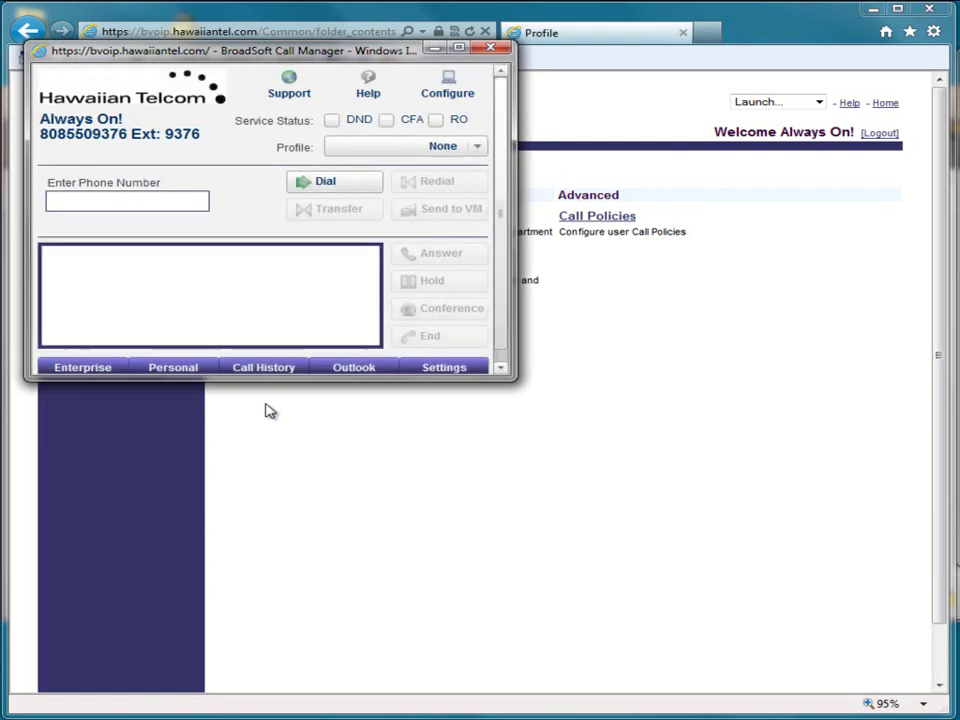
{"action": "mouse_move", "coordinate": [340, 55]}
{"action": "left_mouse_down"}
{"action": "mouse_move", "coordinate": [412, 320]}
{"action": "mouse_move", "coordinate": [536, 354]}
{"action": "mouse_move", "coordinate": [700, 368]}
{"action": "left_mouse_up"}
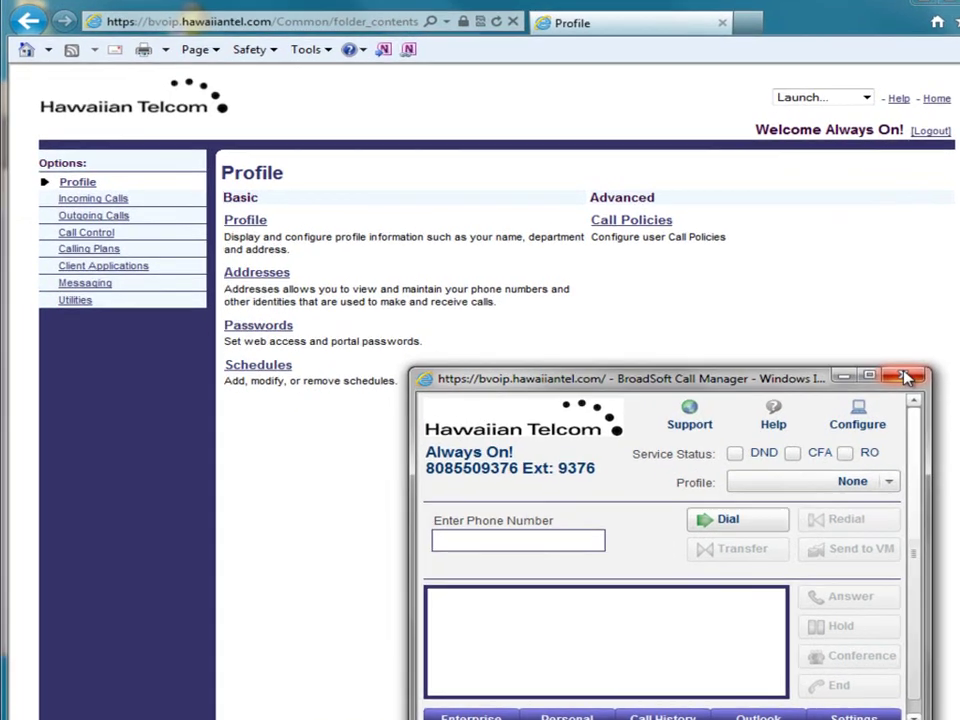
Close the BroadSoft Call Manager pop-up window.
{"action": "left_click", "coordinate": [853, 360]}
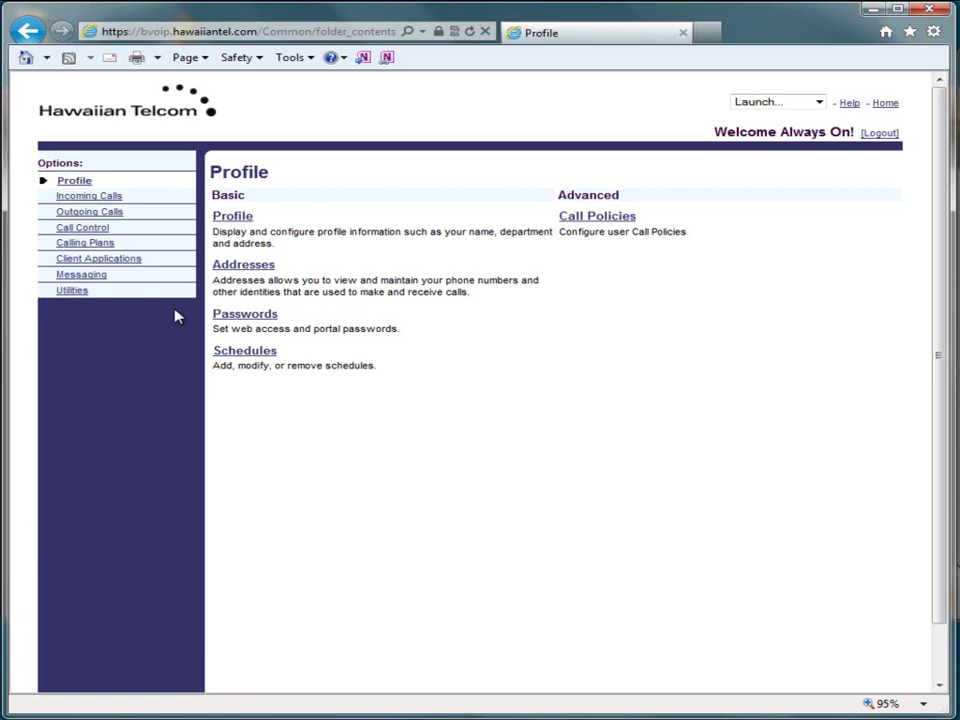
Open the Incoming Calls page from the Options sidebar.
{"action": "left_click", "coordinate": [117, 203]}
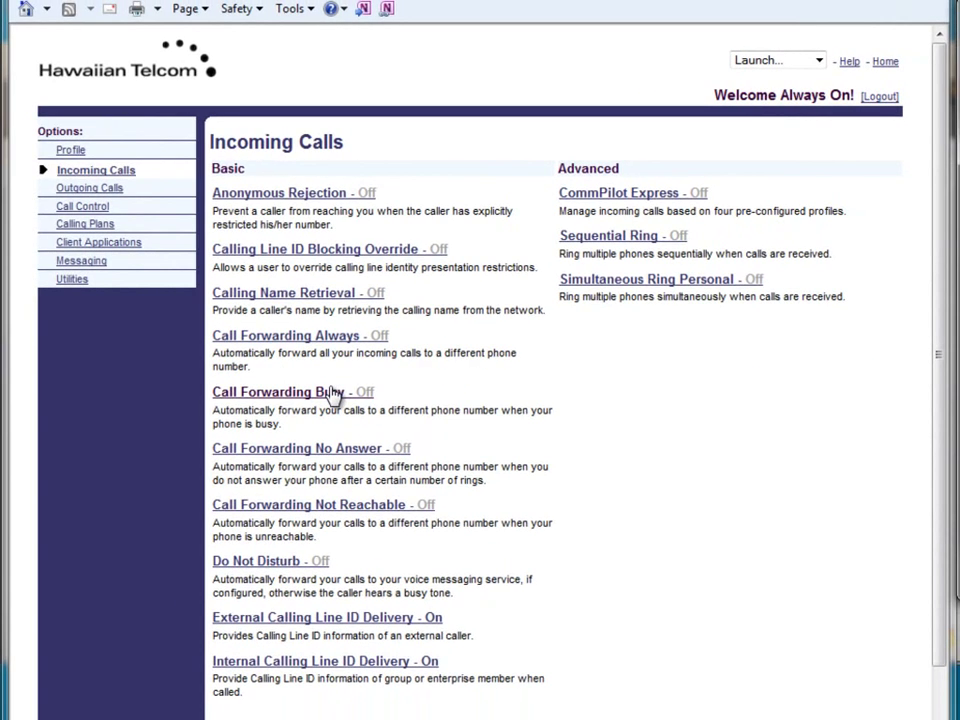
Open Call Forwarding Busy, view its Help page, and return to the settings tab.
{"action": "left_click", "coordinate": [333, 395]}
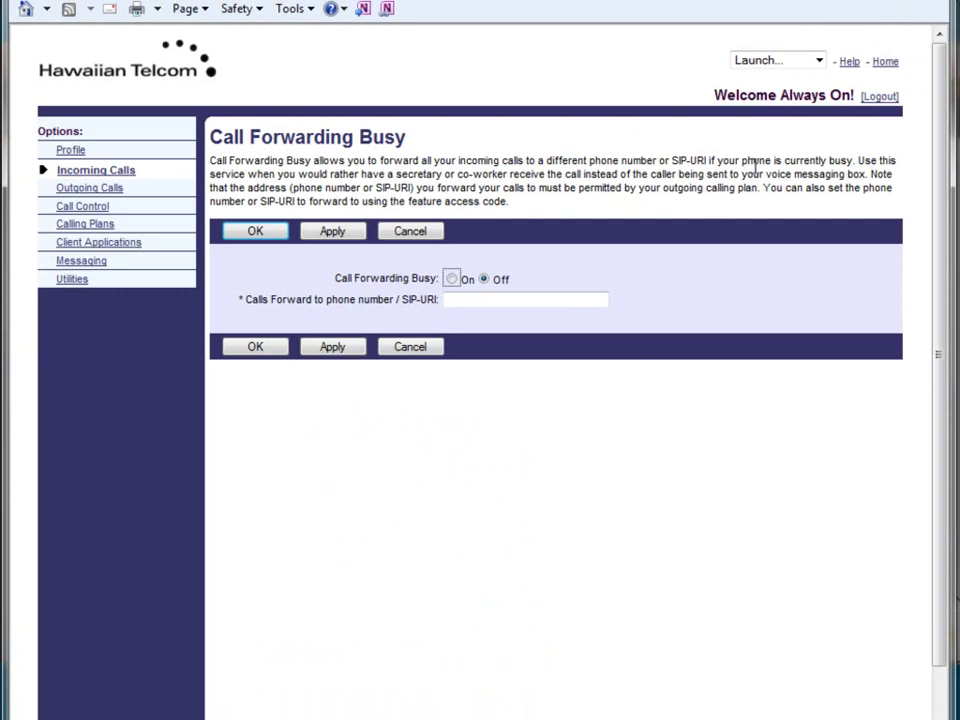
{"action": "left_click", "coordinate": [852, 62]}
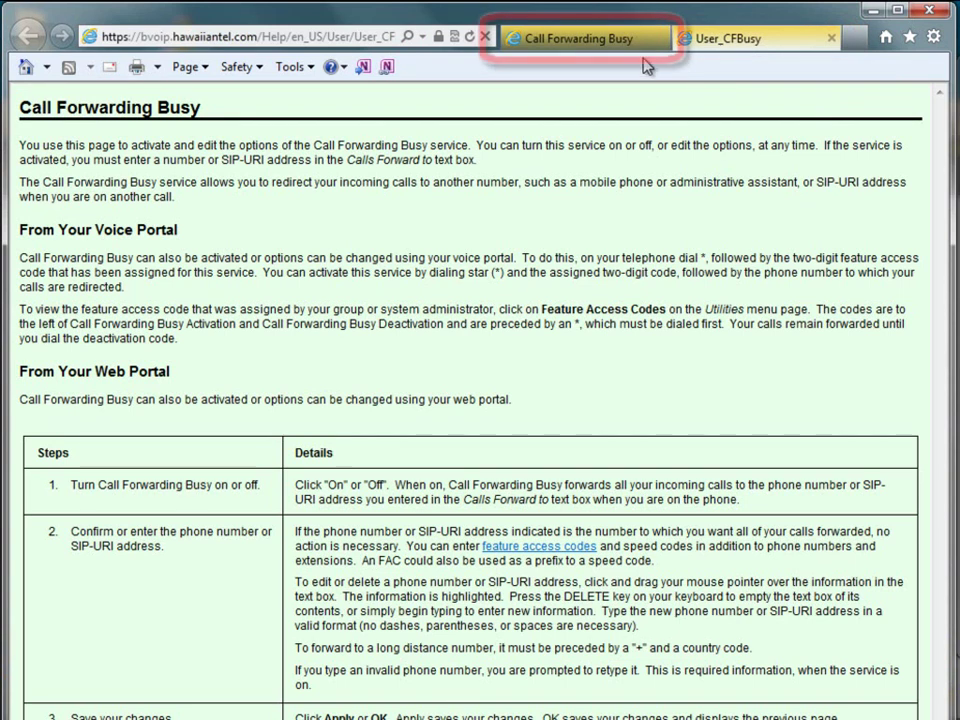
{"action": "left_click", "coordinate": [570, 42]}
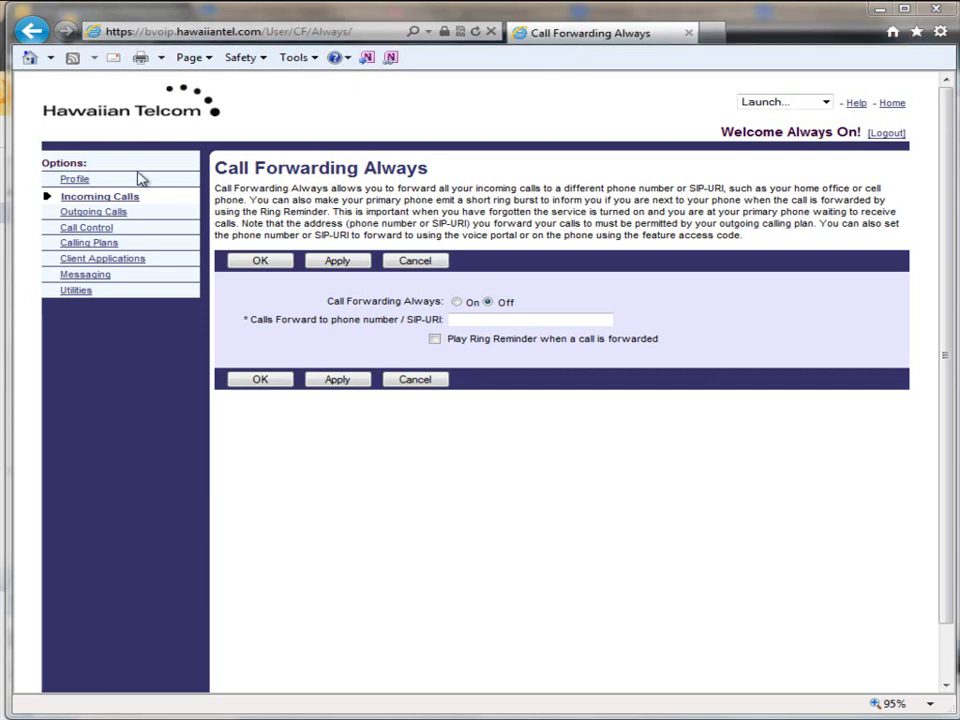
Go back to the Profile options and open the Passwords page.
{"action": "left_click", "coordinate": [76, 183]}
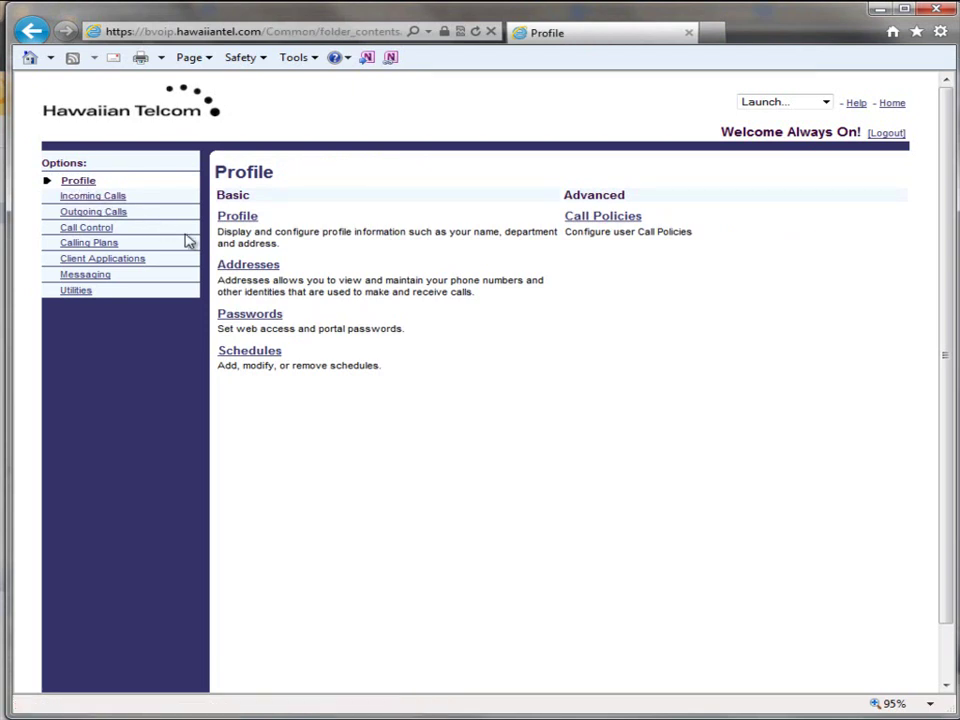
{"action": "left_click", "coordinate": [284, 318]}
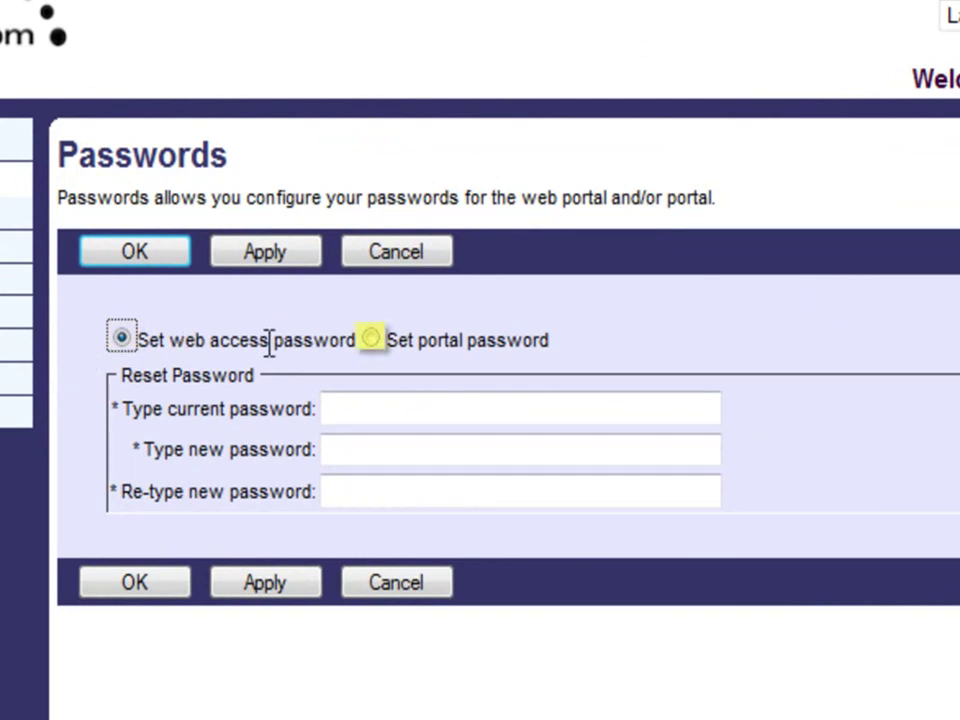
Try the portal password option, then choose the web access password option instead.
{"action": "left_click", "coordinate": [371, 339]}
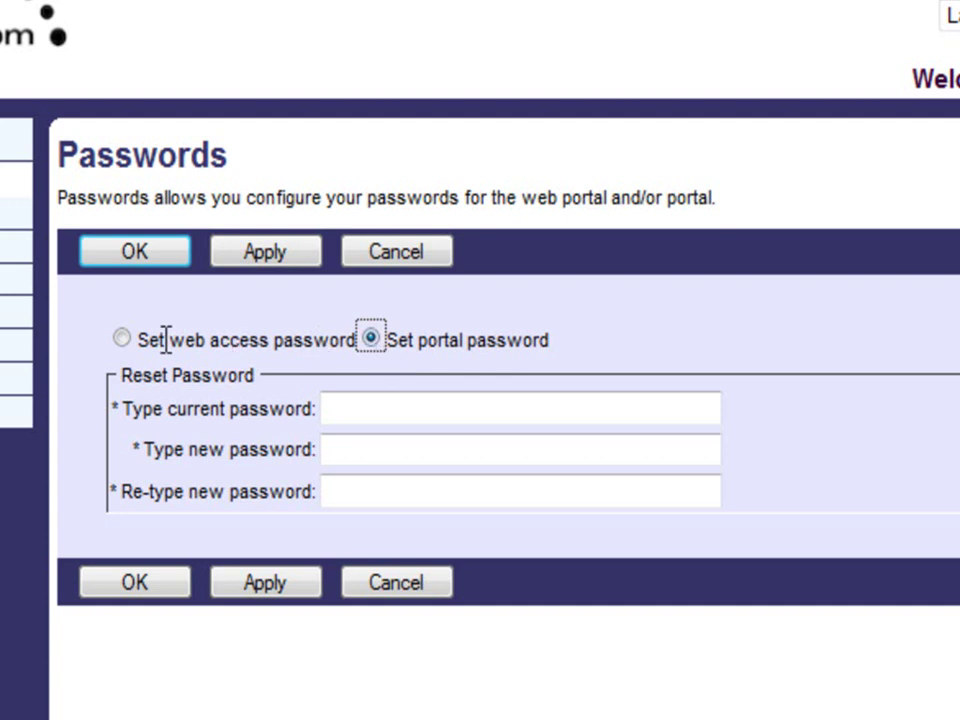
{"action": "left_click", "coordinate": [121, 338]}
Type the current password, then the new web access password and its confirmation.
{"action": "left_click", "coordinate": [333, 409]}
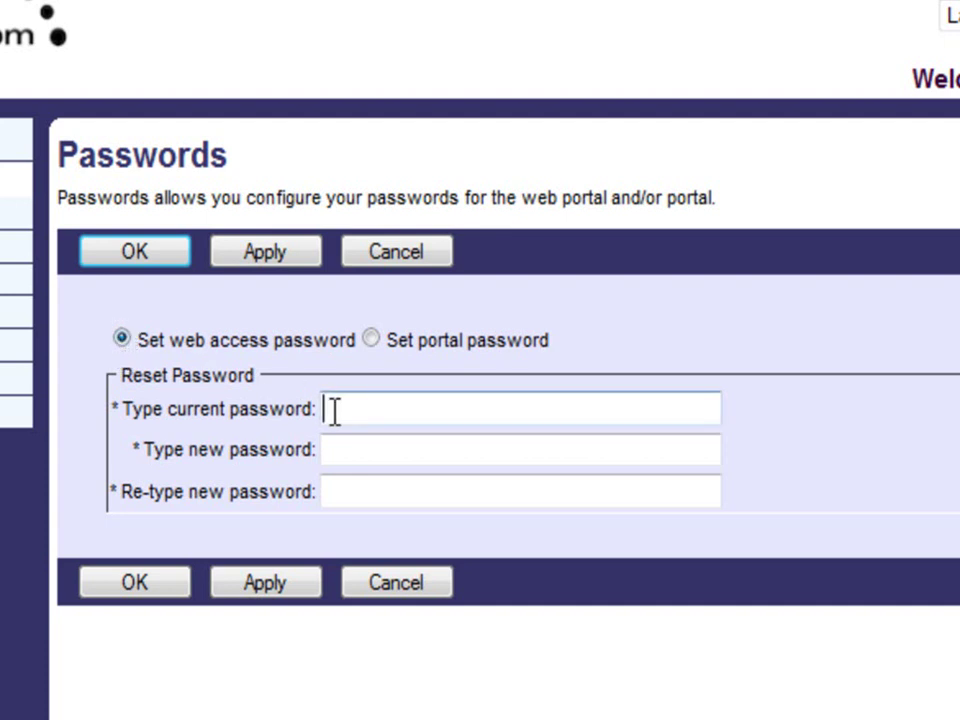
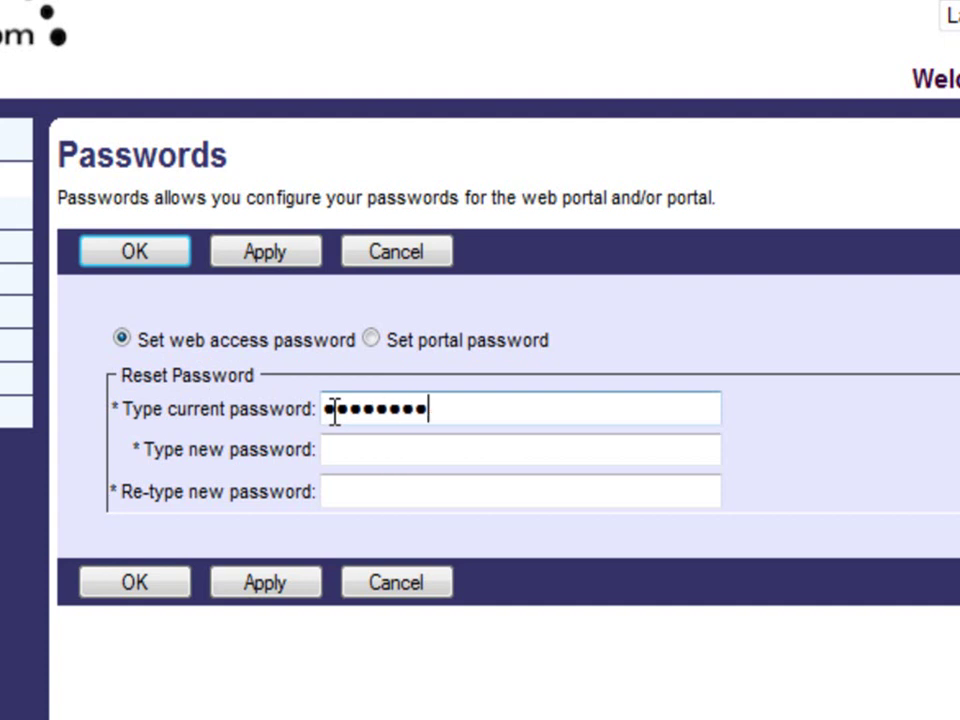
{"action": "key", "text": "Tab"}
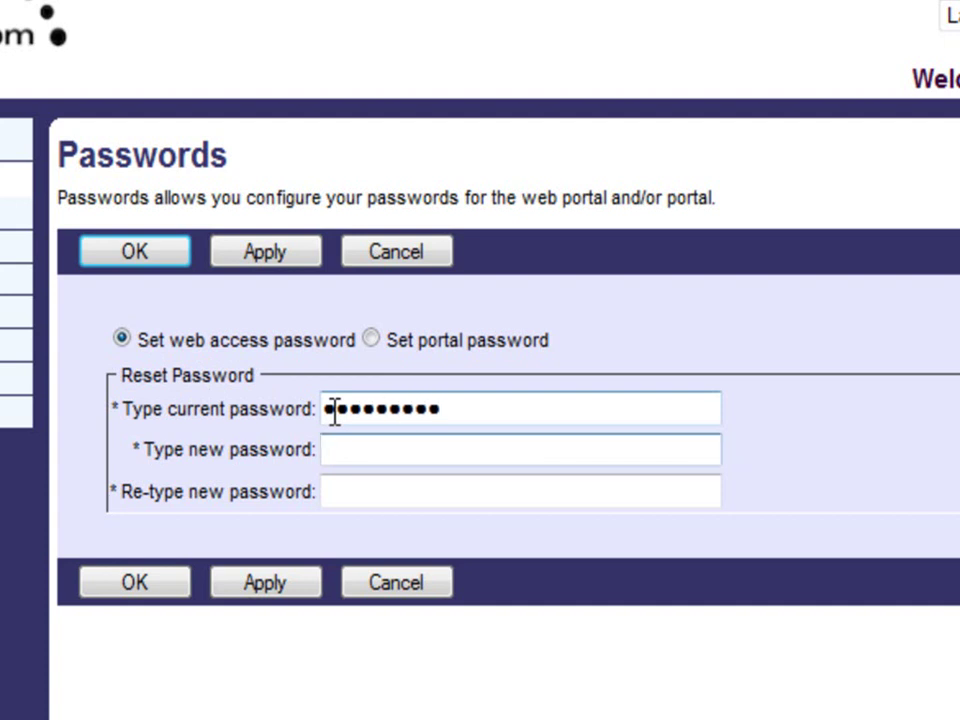
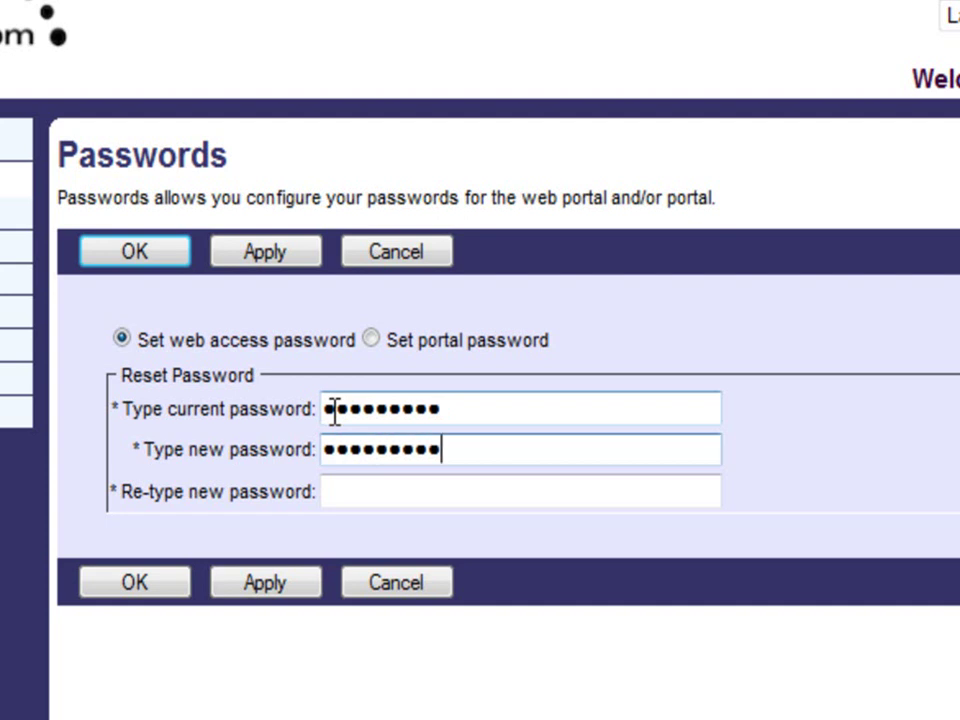
{"action": "key", "text": "Tab"}
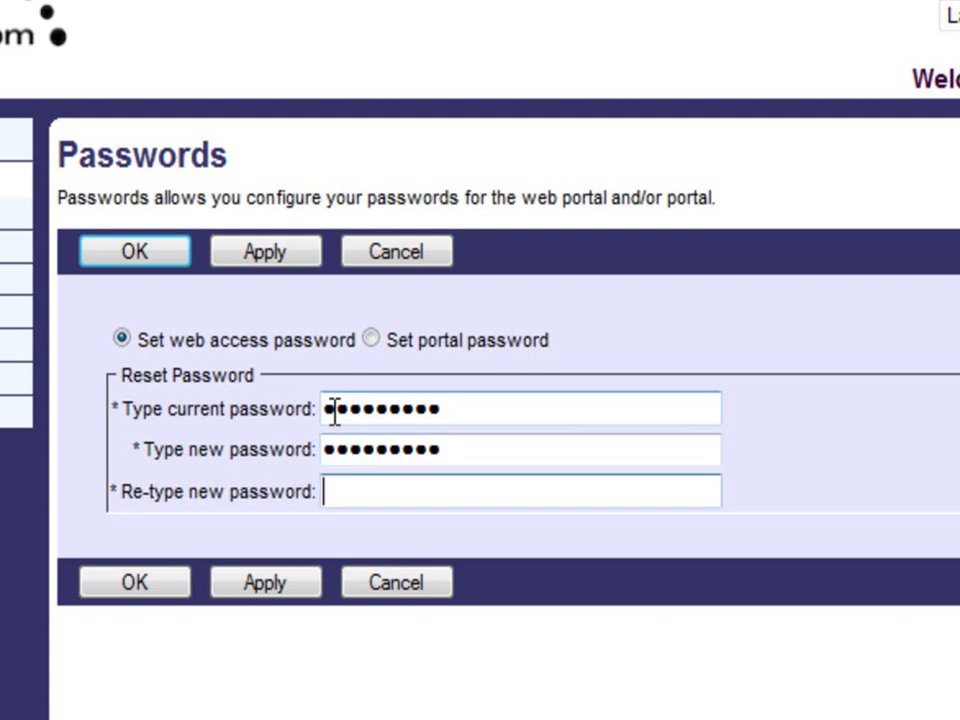
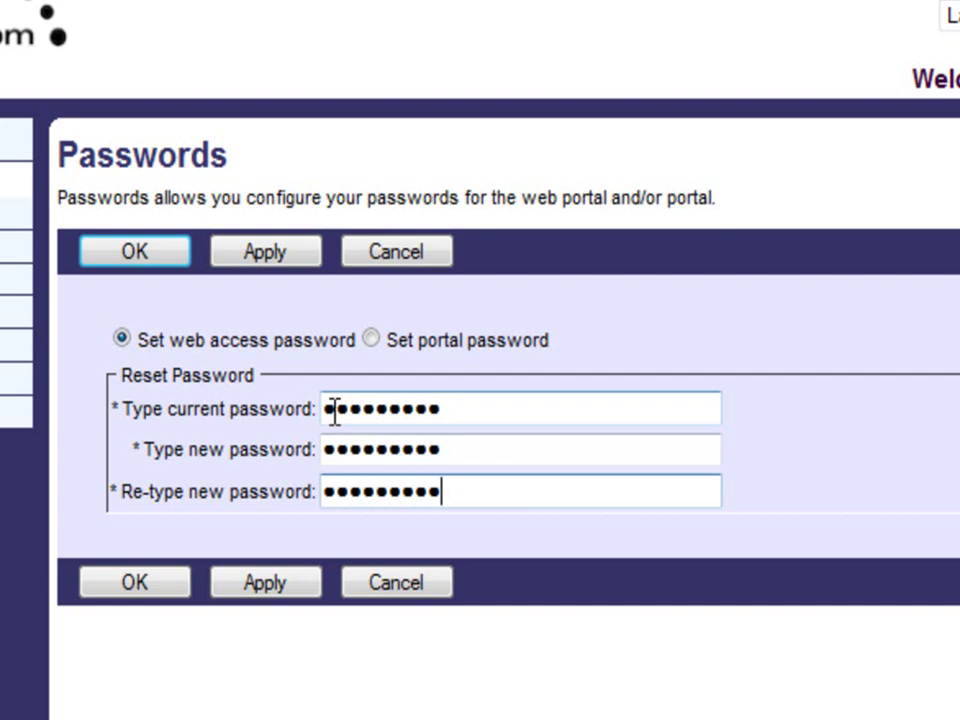
Save the new web access password with OK, then log out of the portal.
{"action": "left_click", "coordinate": [143, 254]}
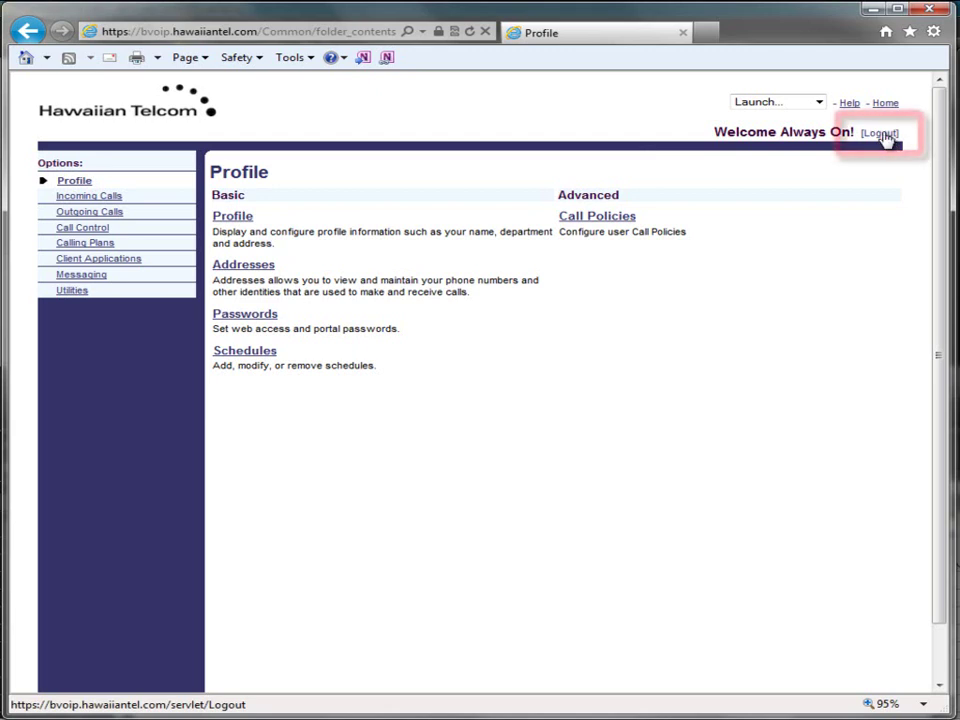
{"action": "left_click", "coordinate": [884, 137]}
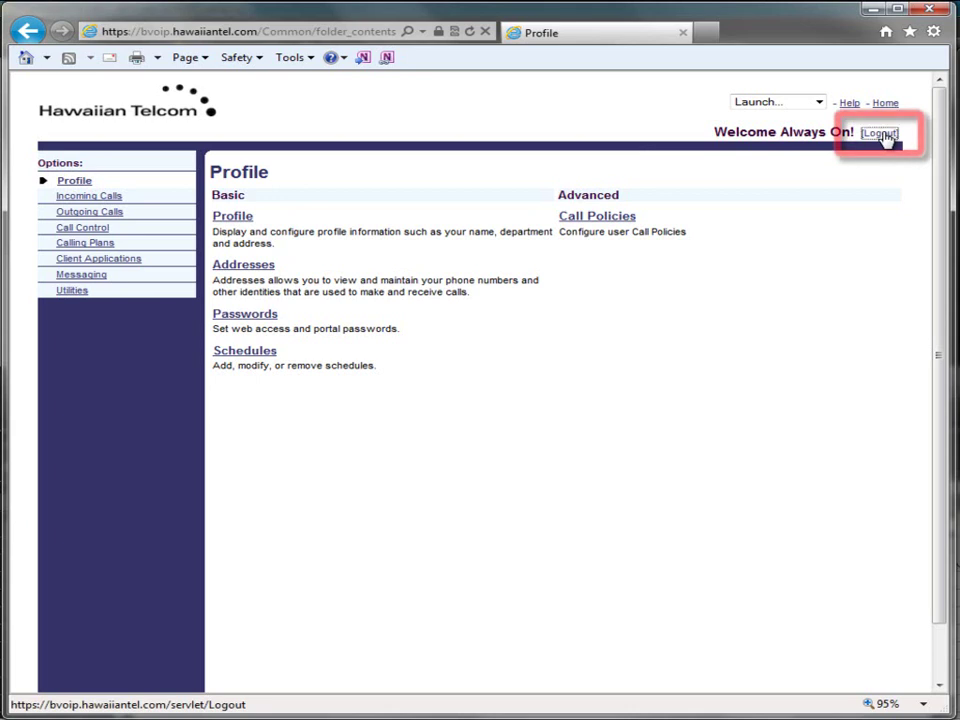